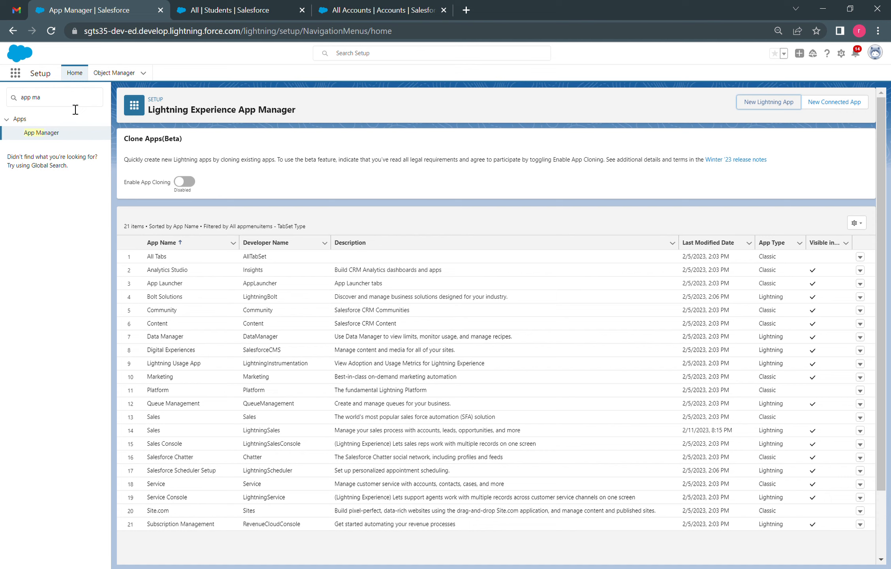
- Start a new Lightning app named Learn SF and accept the default branding and app options
{"action": "left_click", "coordinate": [752, 103]}
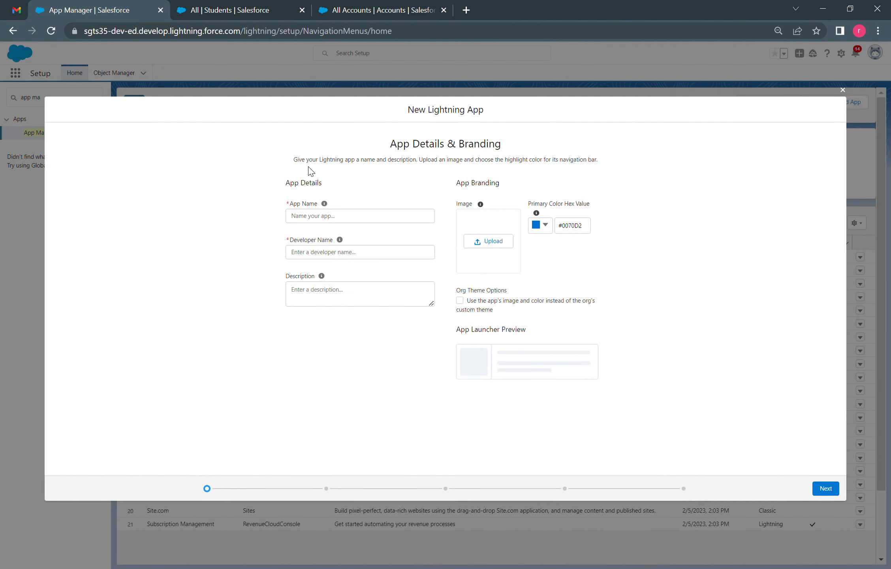
{"action": "left_click", "coordinate": [338, 217]}
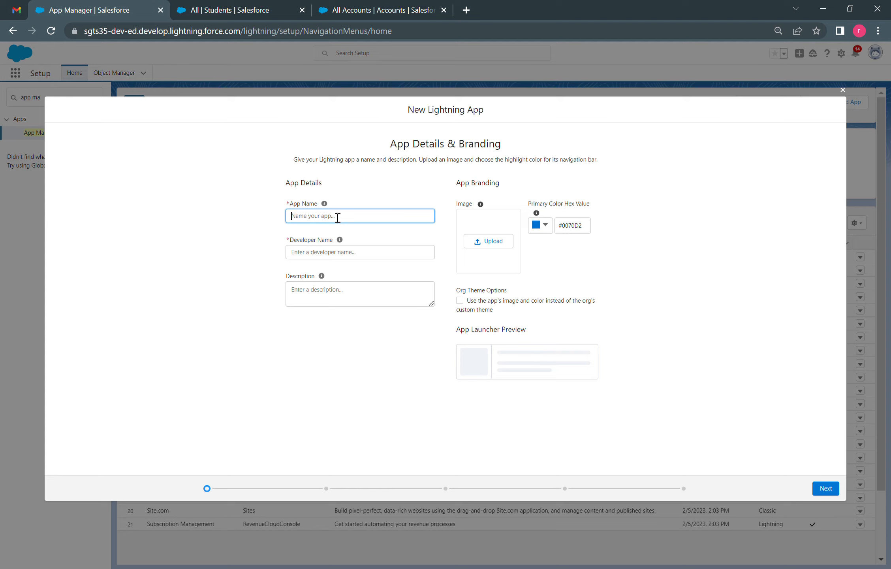
{"action": "type", "text": "Learn"}
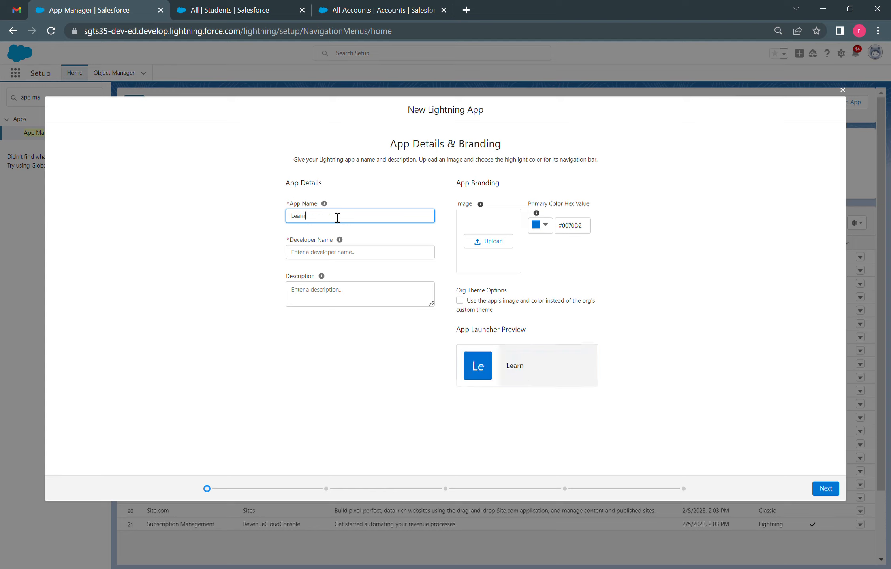
{"action": "type", "text": " SF"}
{"action": "left_click", "coordinate": [340, 239]}
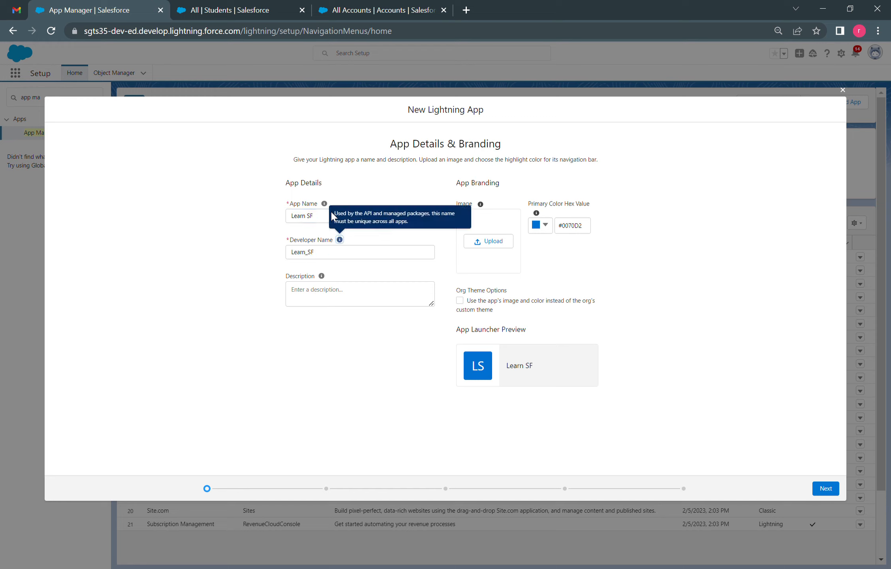
{"action": "mouse_move", "coordinate": [344, 241]}
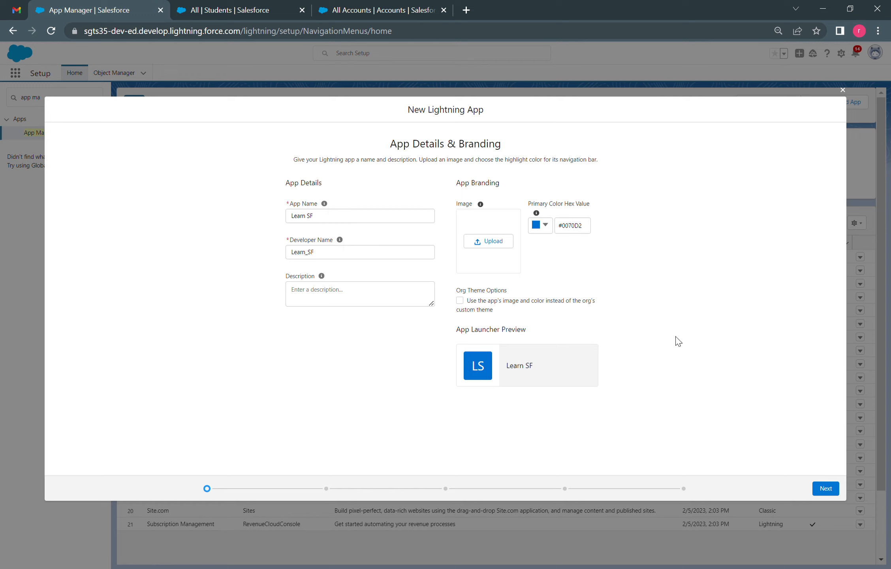
{"action": "left_click", "coordinate": [832, 491]}
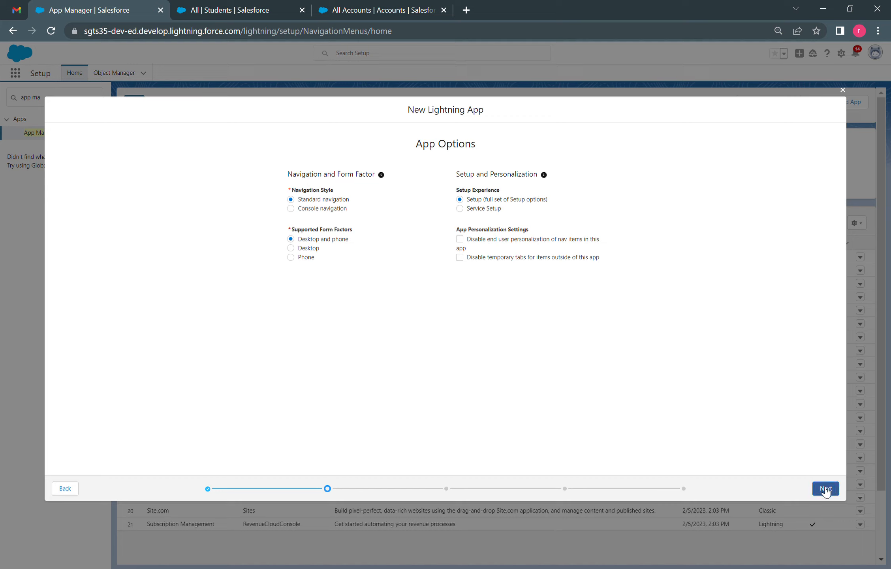
{"action": "left_click", "coordinate": [825, 490]}
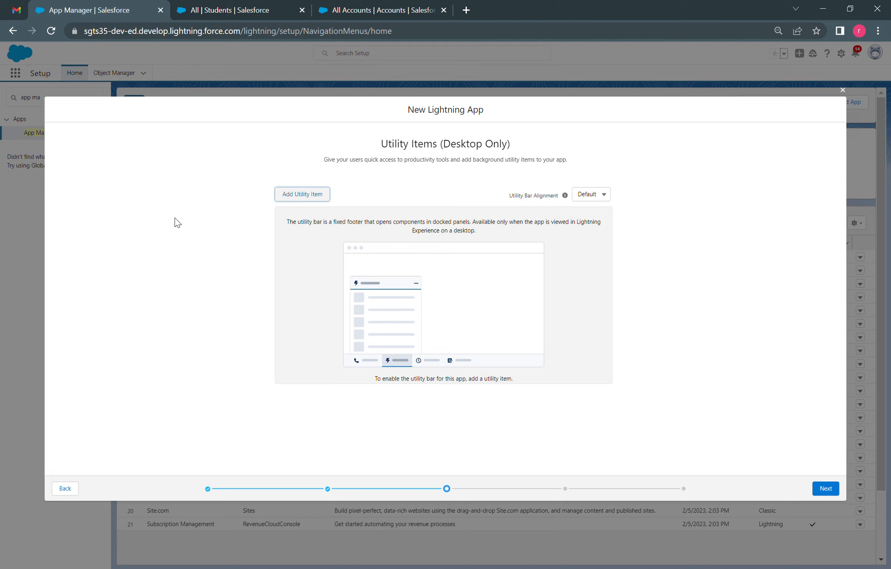
{"action": "left_click", "coordinate": [208, 15]}
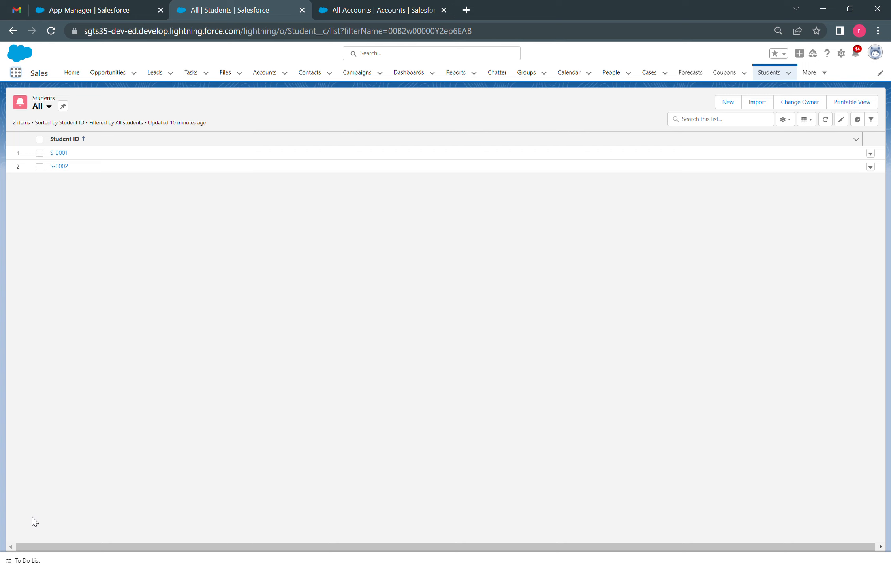
{"action": "left_click", "coordinate": [121, 9]}
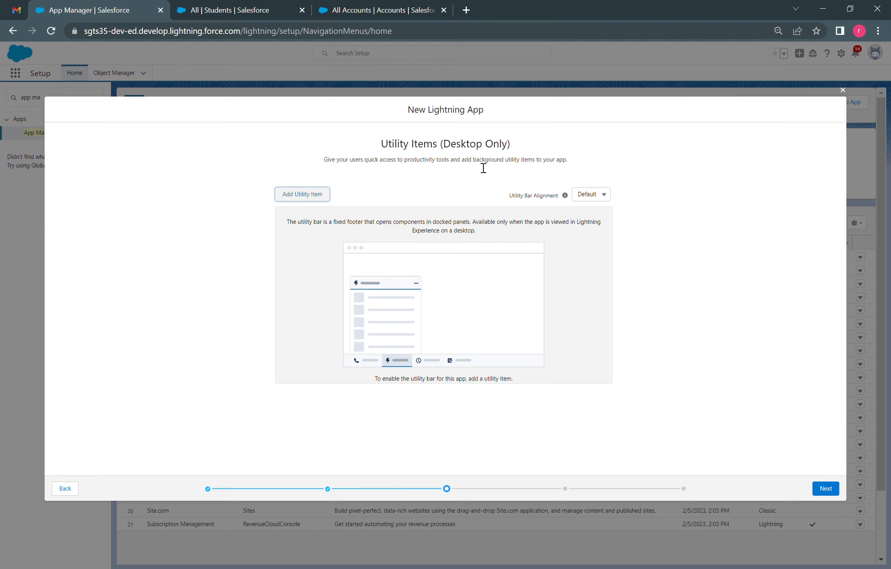
{"action": "double_click", "coordinate": [454, 145]}
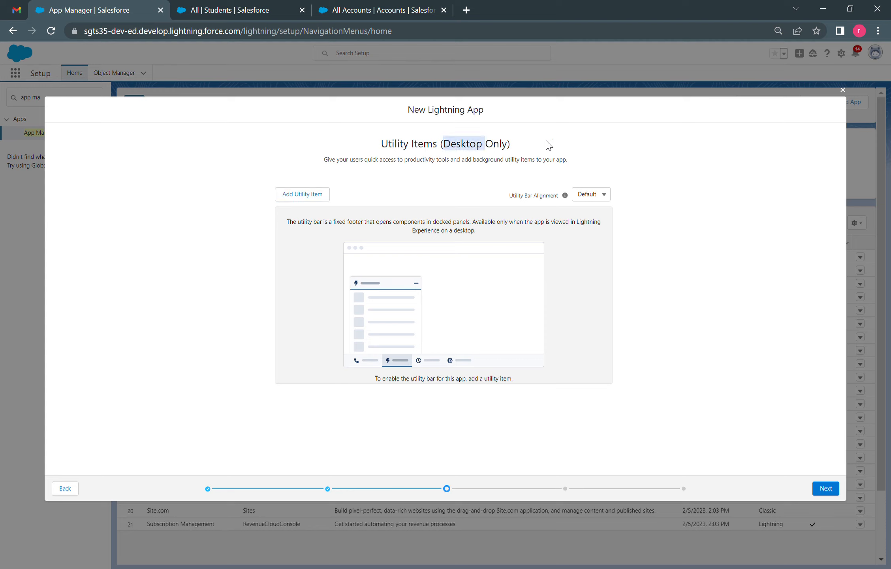
{"action": "left_click", "coordinate": [755, 203]}
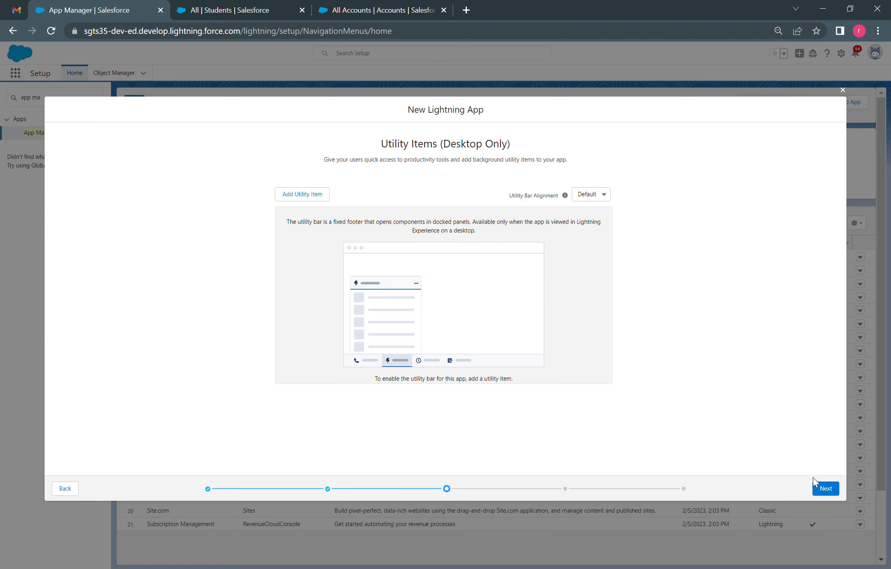
- Add the Chatter Feed utility item with its default properties and continue to the navigation items
{"action": "left_click", "coordinate": [318, 195]}
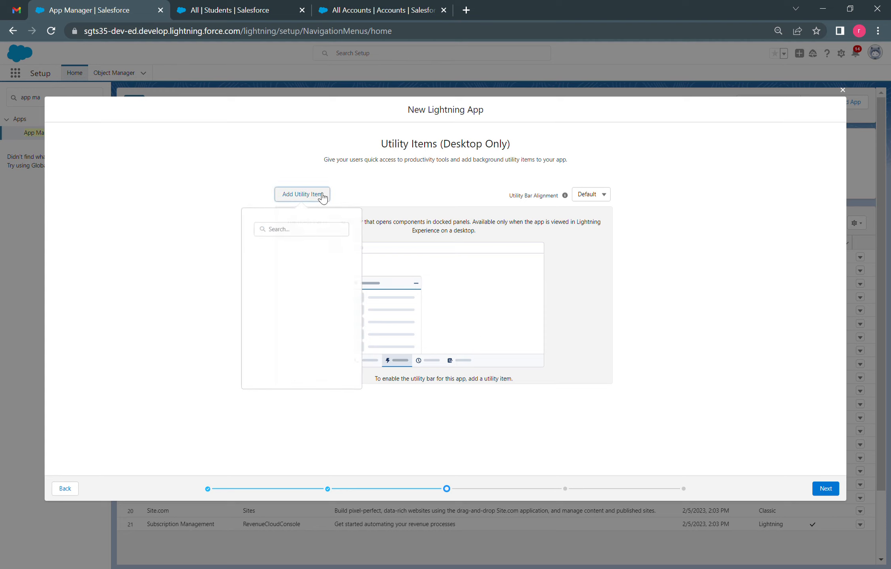
{"action": "left_click", "coordinate": [296, 269]}
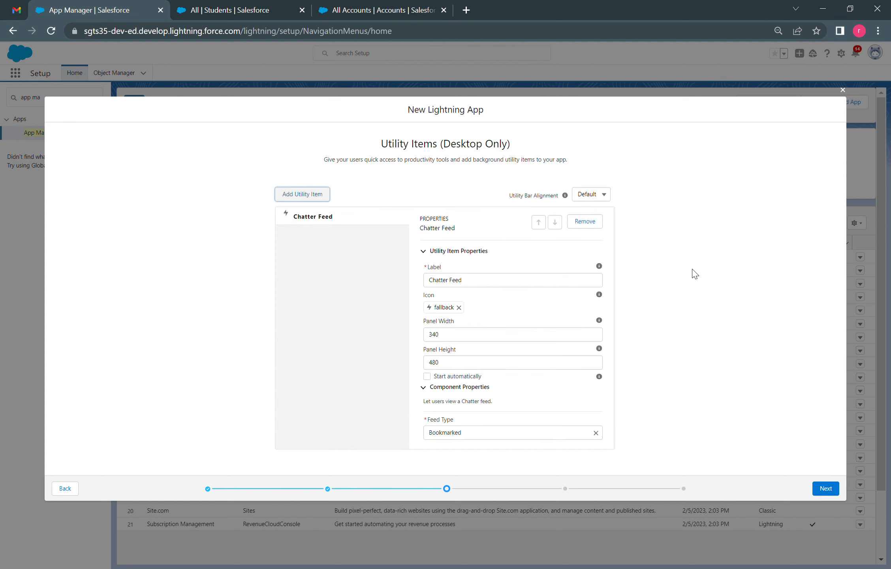
{"action": "left_click", "coordinate": [827, 489]}
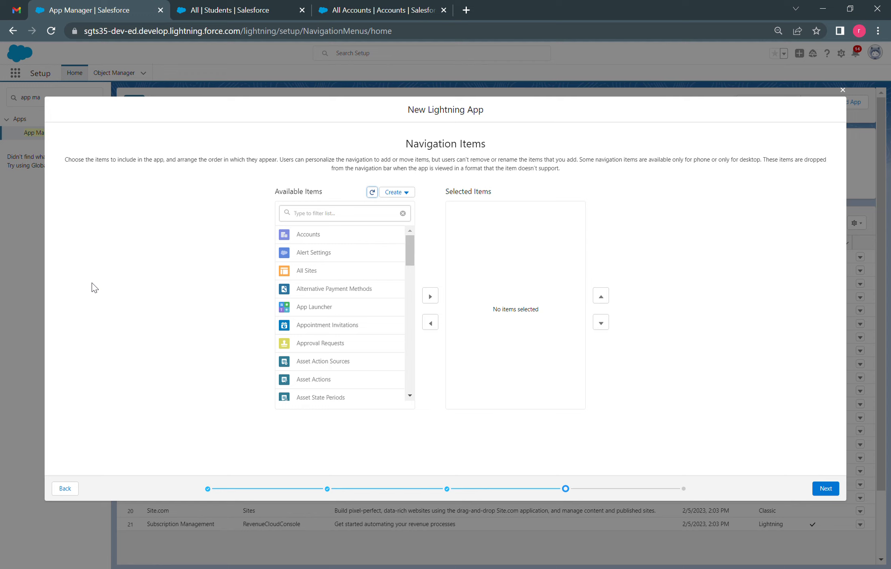
- Find Students among the available navigation items and add it to the app's selected items
{"action": "scroll", "coordinate": [340, 331], "scroll_direction": "down", "scroll_amount": 15}
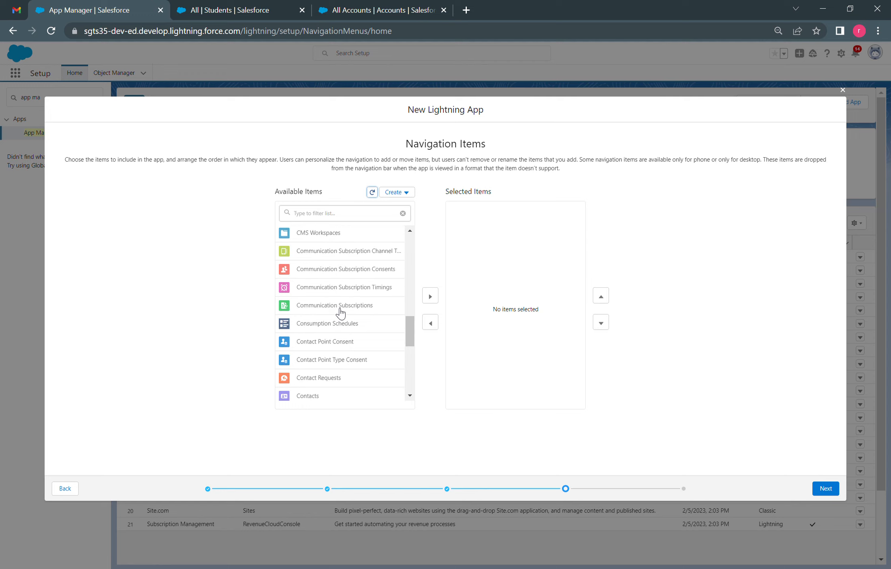
{"action": "scroll", "coordinate": [342, 328], "scroll_direction": "up", "scroll_amount": 15}
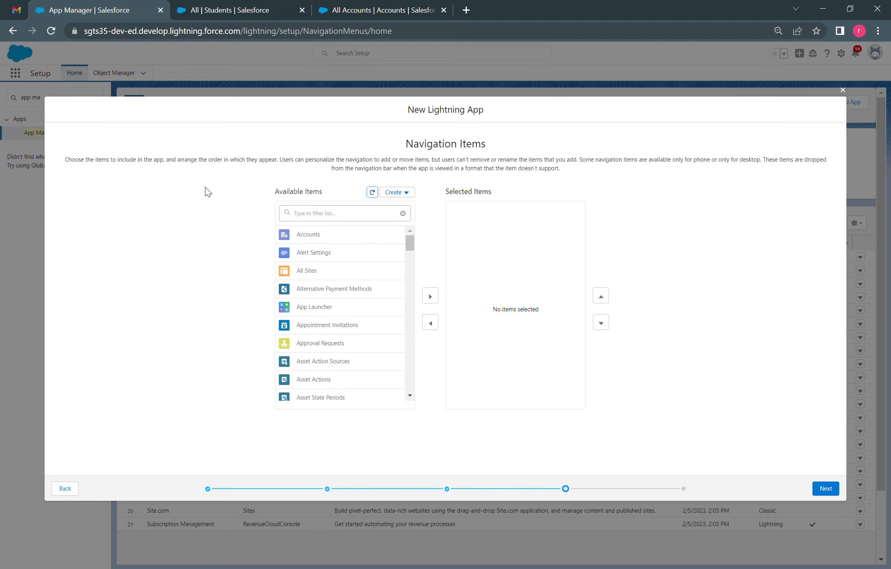
{"action": "left_click", "coordinate": [325, 216]}
{"action": "type", "text": "stude"}
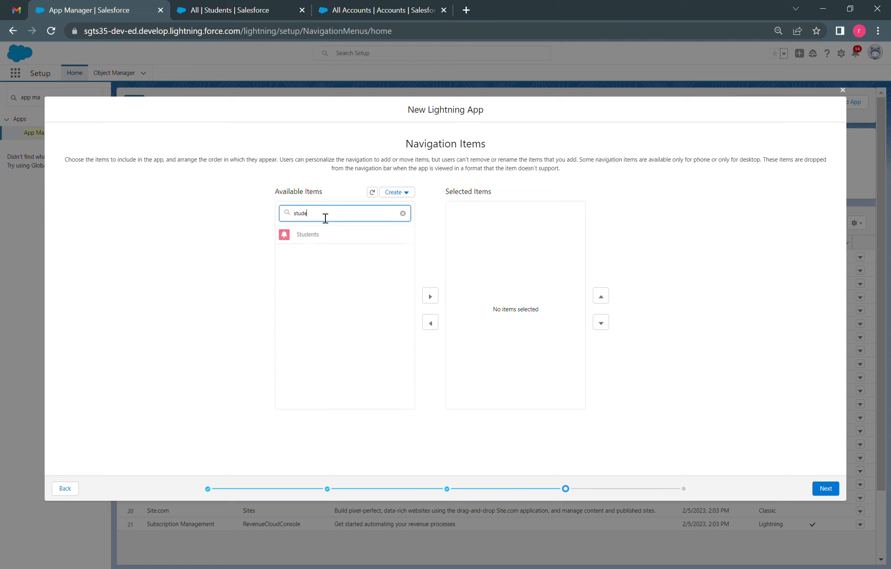
{"action": "left_click", "coordinate": [325, 237]}
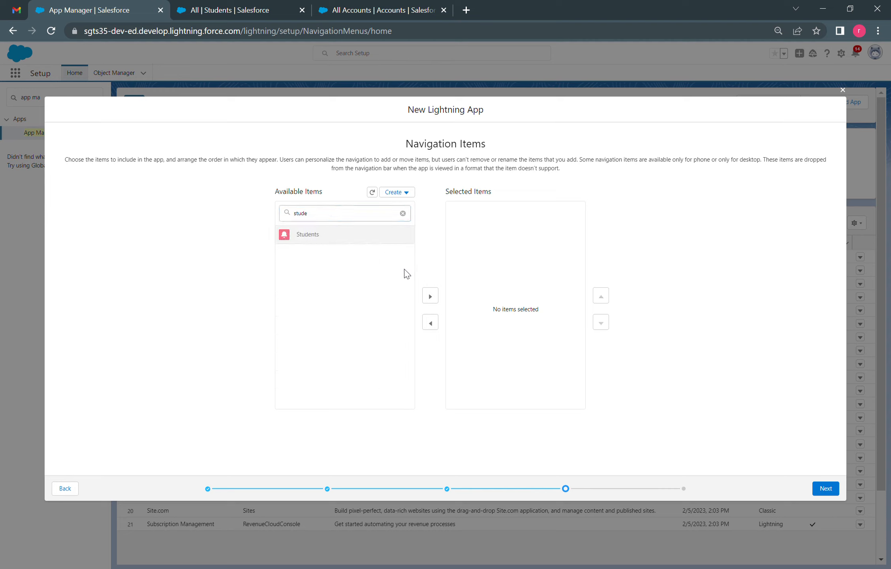
{"action": "left_click", "coordinate": [433, 298]}
- Add Instructors to the app's selected navigation items and continue to the user profiles
{"action": "left_click", "coordinate": [403, 214]}
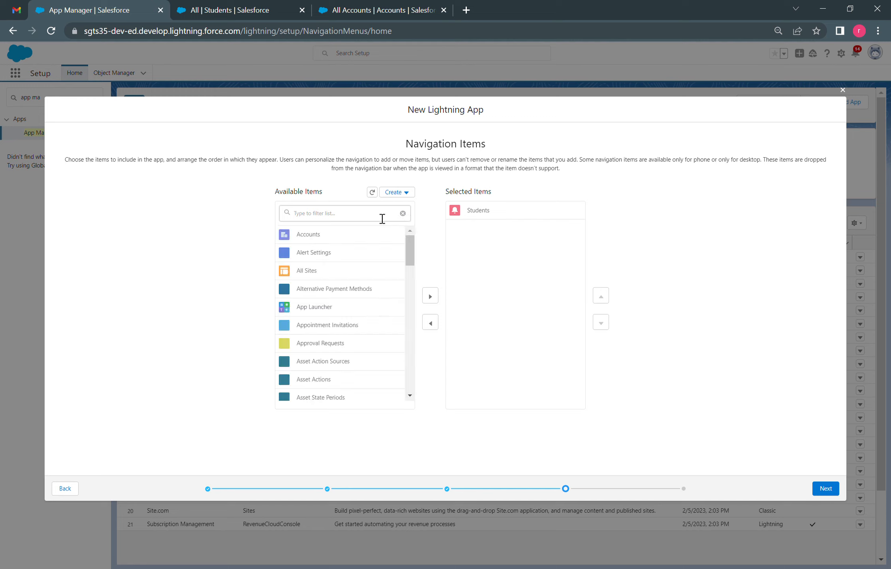
{"action": "type", "text": "instr"}
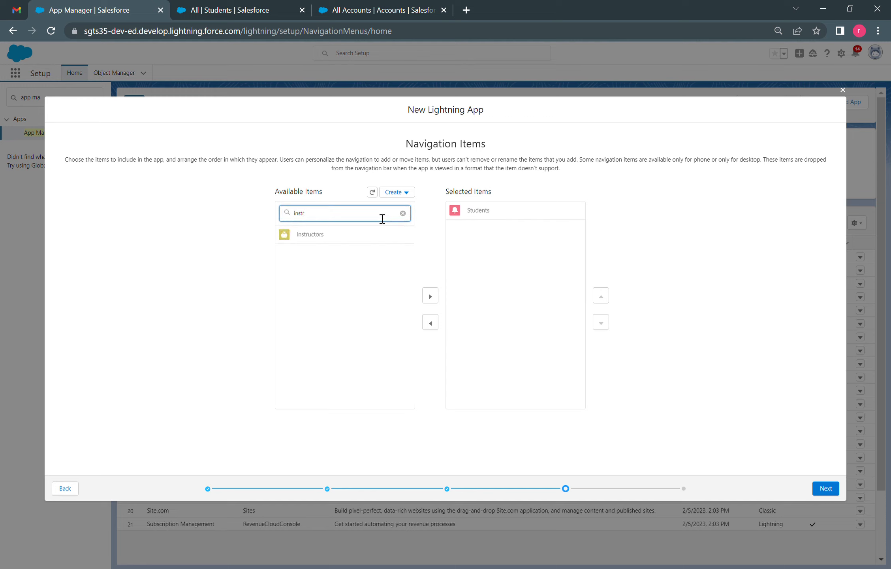
{"action": "type", "text": "uc"}
{"action": "left_click", "coordinate": [328, 236]}
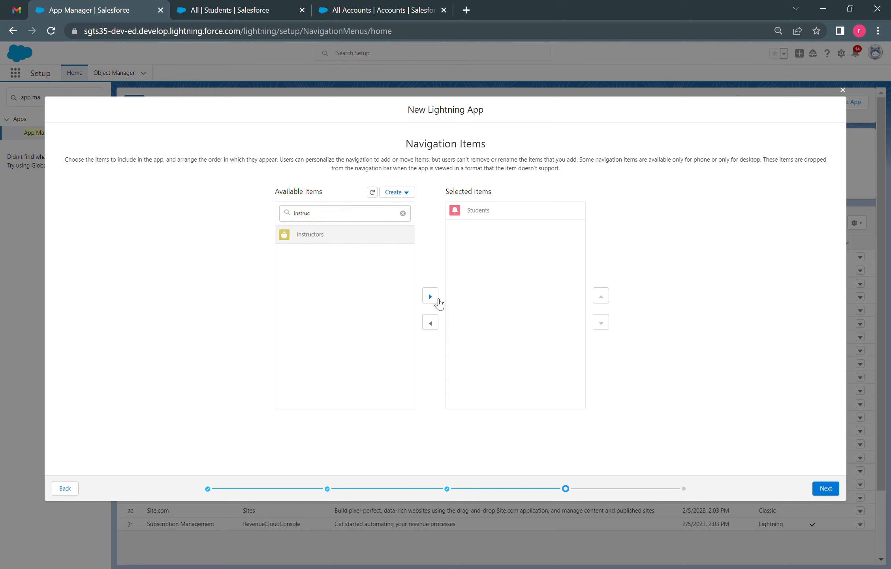
{"action": "left_click", "coordinate": [431, 296]}
{"action": "left_click", "coordinate": [825, 490]}
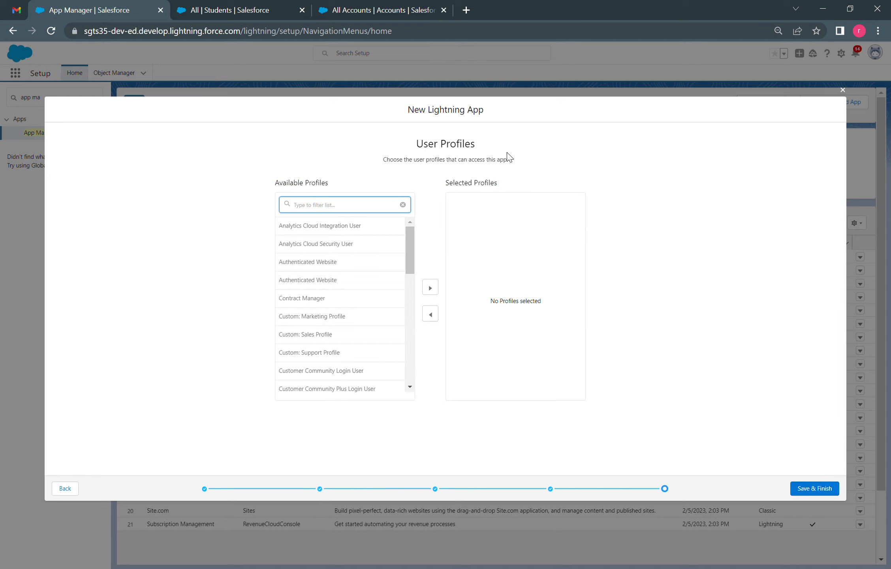
- Give the System Administrator profile access to the app, then save and finish it
{"action": "left_click", "coordinate": [547, 157]}
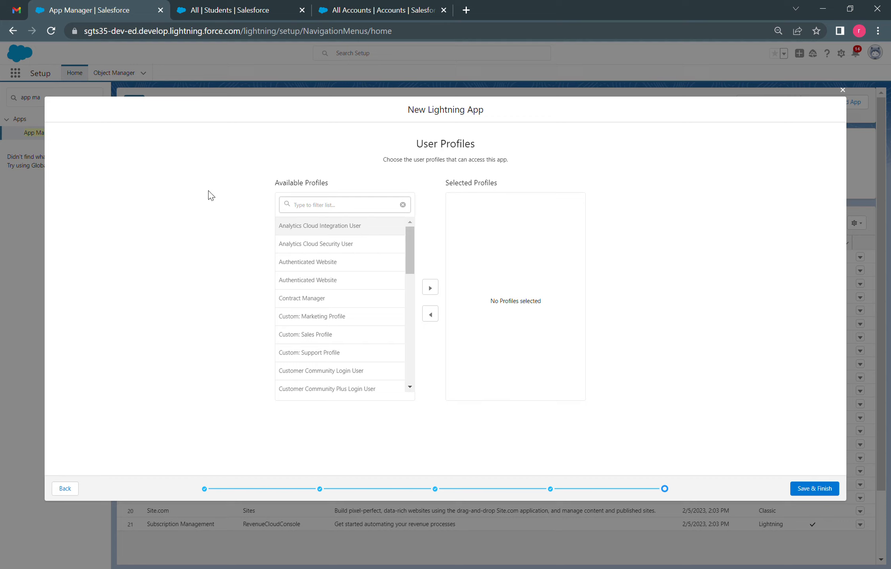
{"action": "left_click", "coordinate": [340, 212]}
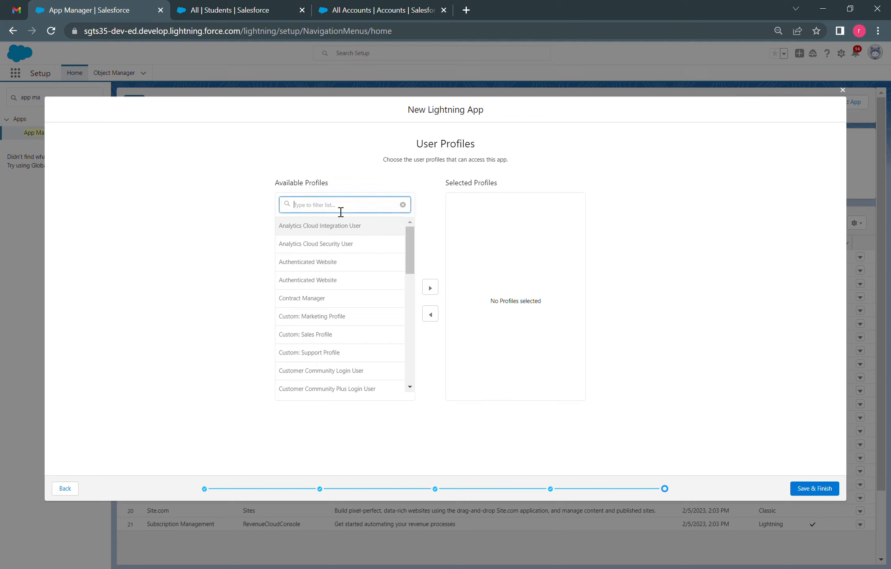
{"action": "type", "text": "stude"}
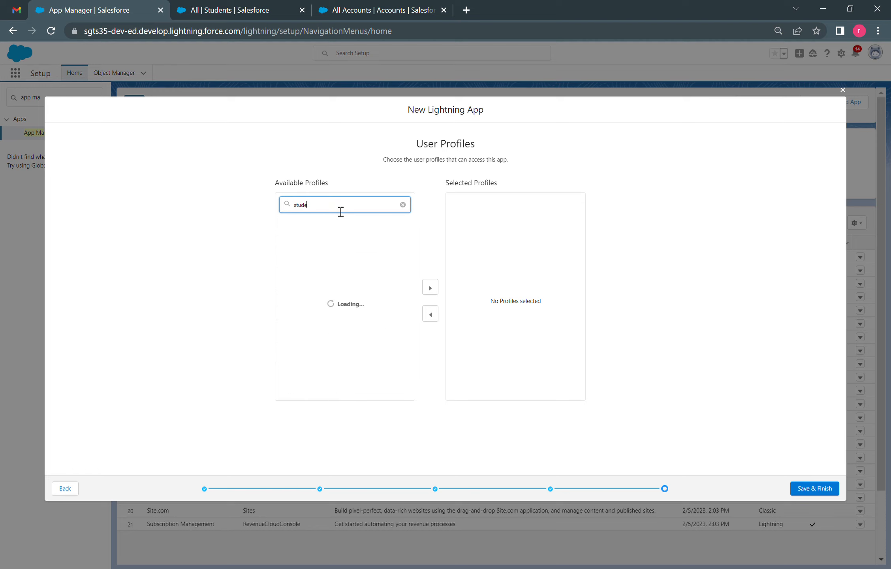
{"action": "key", "text": "BackSpace"}
{"action": "key", "text": "BackSpace"}
{"action": "type", "text": "ys"}
{"action": "left_click", "coordinate": [437, 287]}
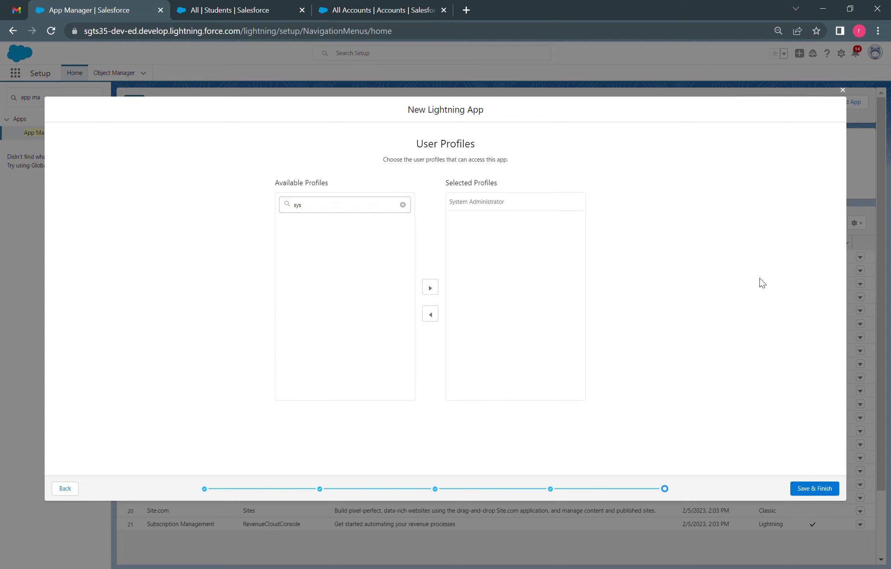
{"action": "left_click", "coordinate": [825, 494]}
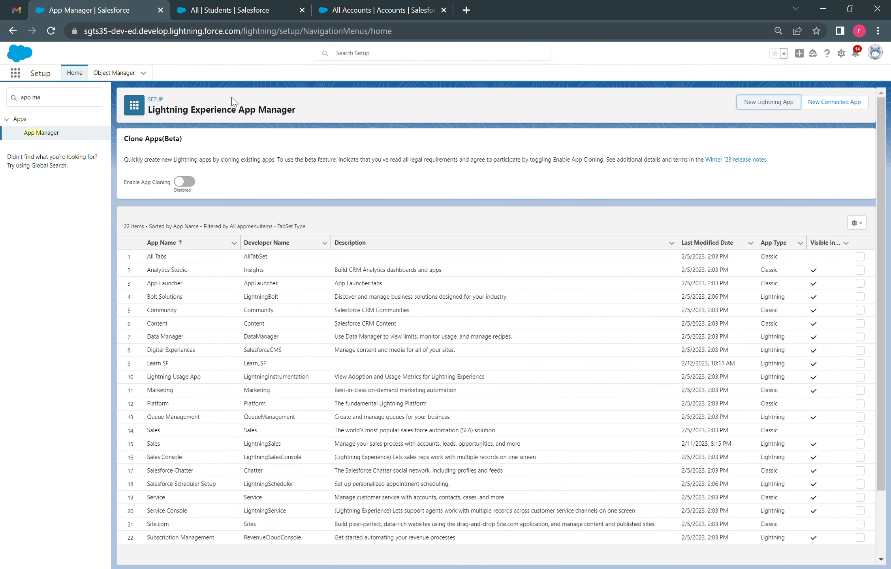
- Launch the new Learn SF app in the browser tab showing Students and view its Instructors and Students lists
{"action": "left_click", "coordinate": [248, 5]}
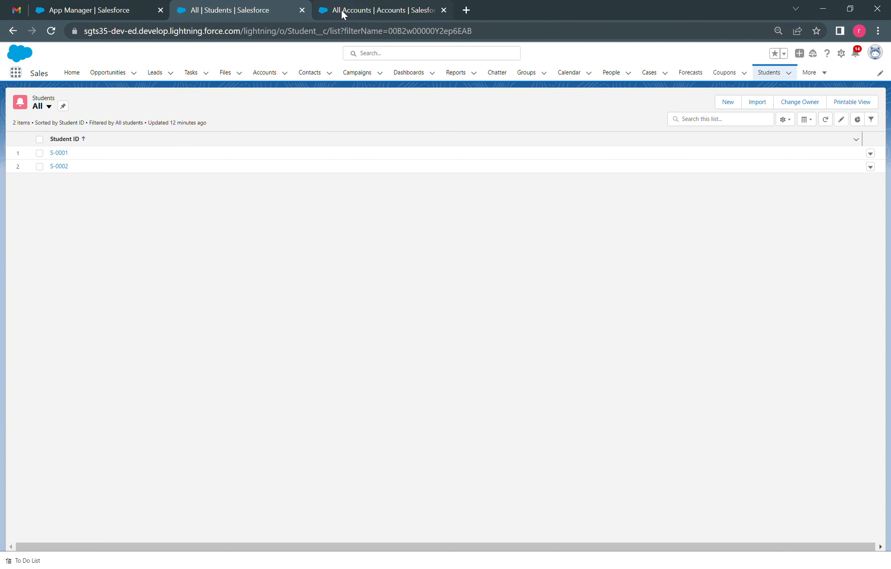
{"action": "left_click", "coordinate": [132, 5]}
{"action": "left_click", "coordinate": [227, 12]}
{"action": "left_click", "coordinate": [18, 74]}
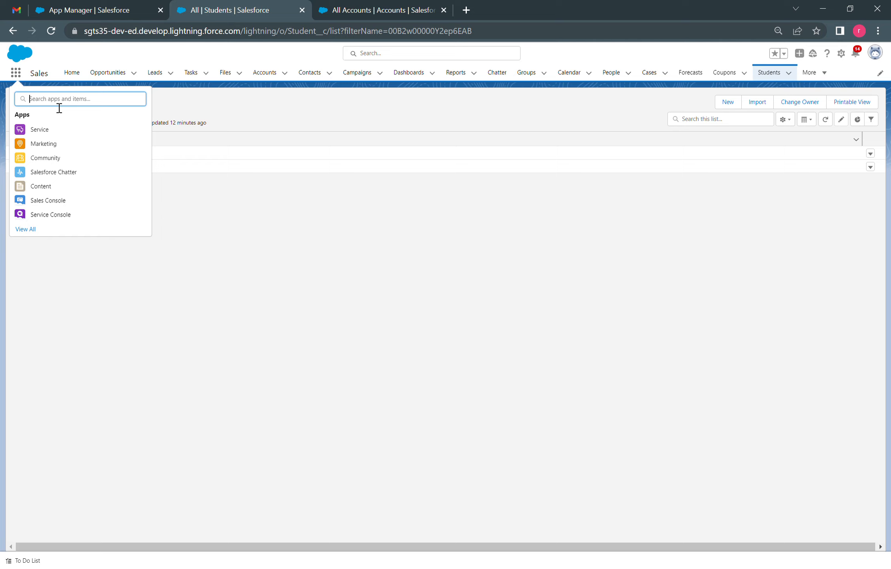
{"action": "left_click", "coordinate": [26, 230]}
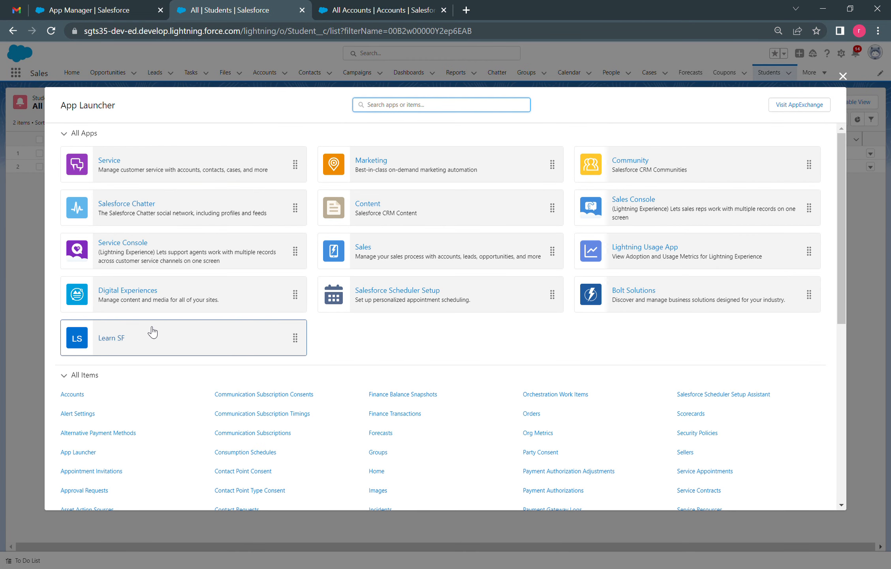
{"action": "left_click", "coordinate": [120, 343]}
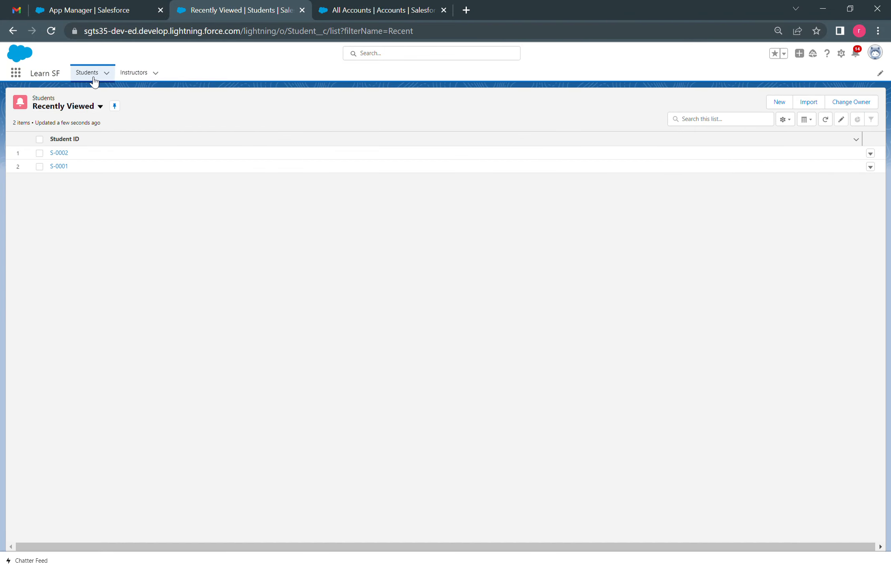
{"action": "left_click", "coordinate": [141, 72]}
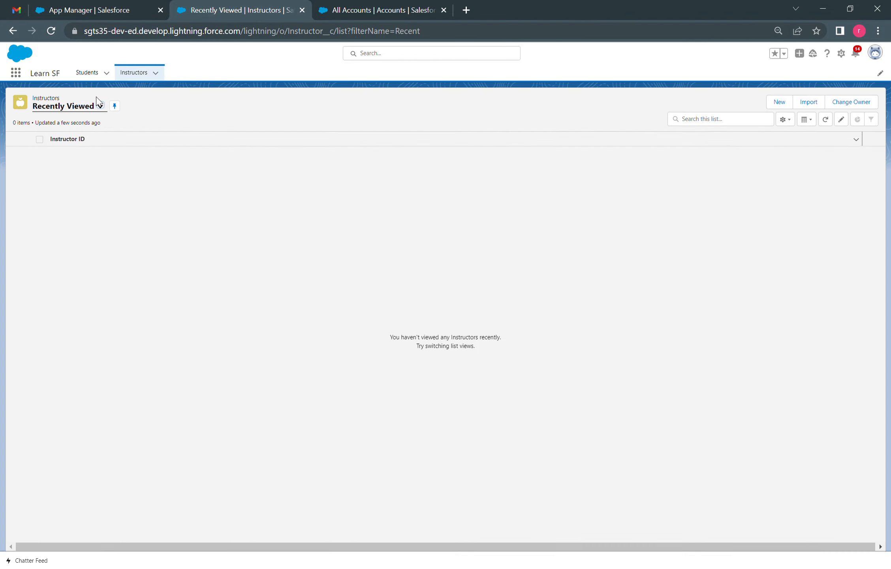
{"action": "left_click", "coordinate": [87, 75]}
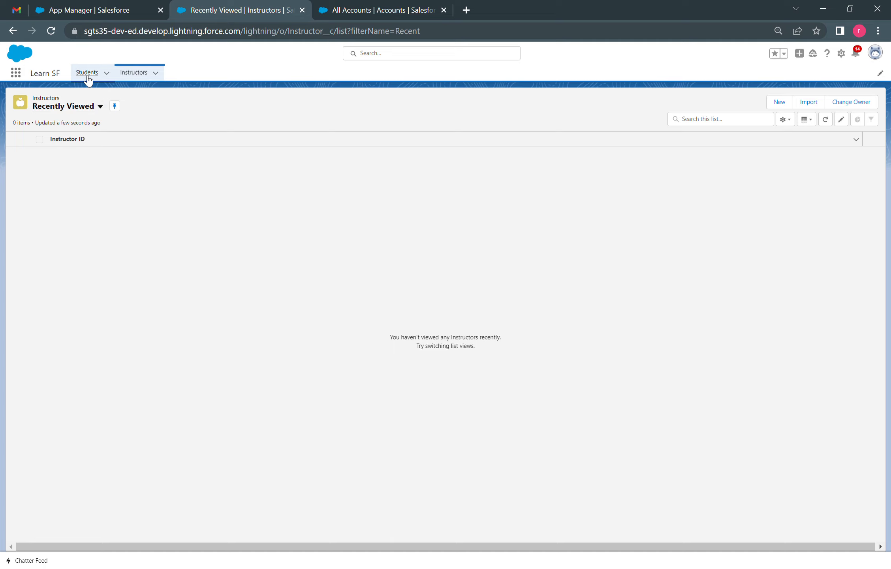